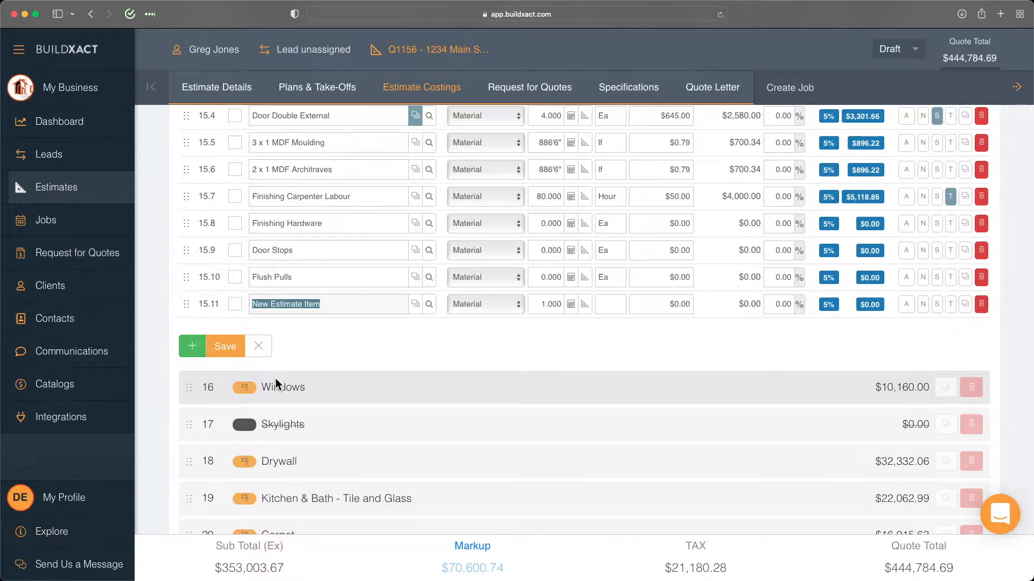
# Step: Name the new estimate item 15.11 Door and start building its recipe with Ea as the recipe unit measure
pyautogui.write('Door')
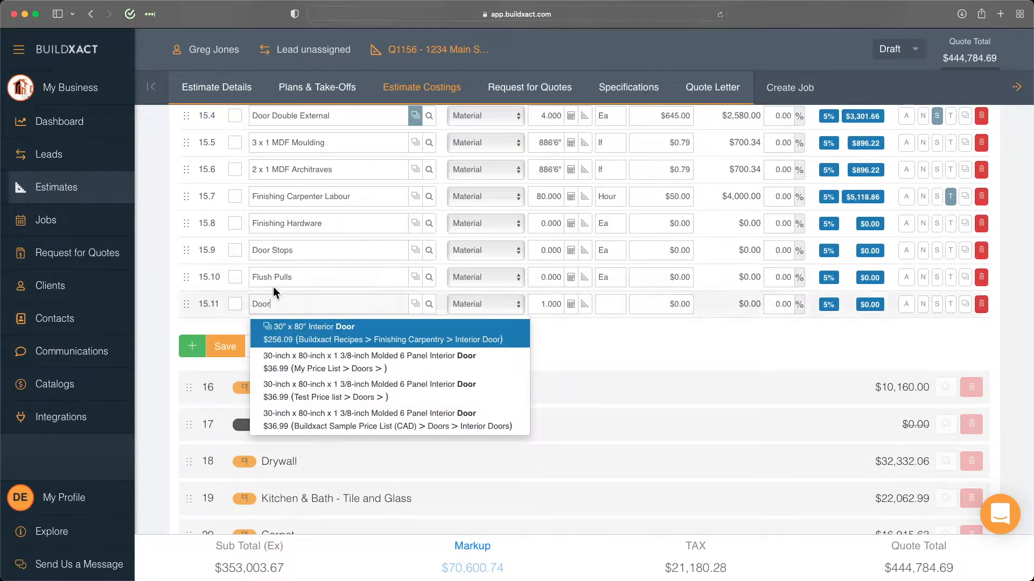
pyautogui.click(417, 305)
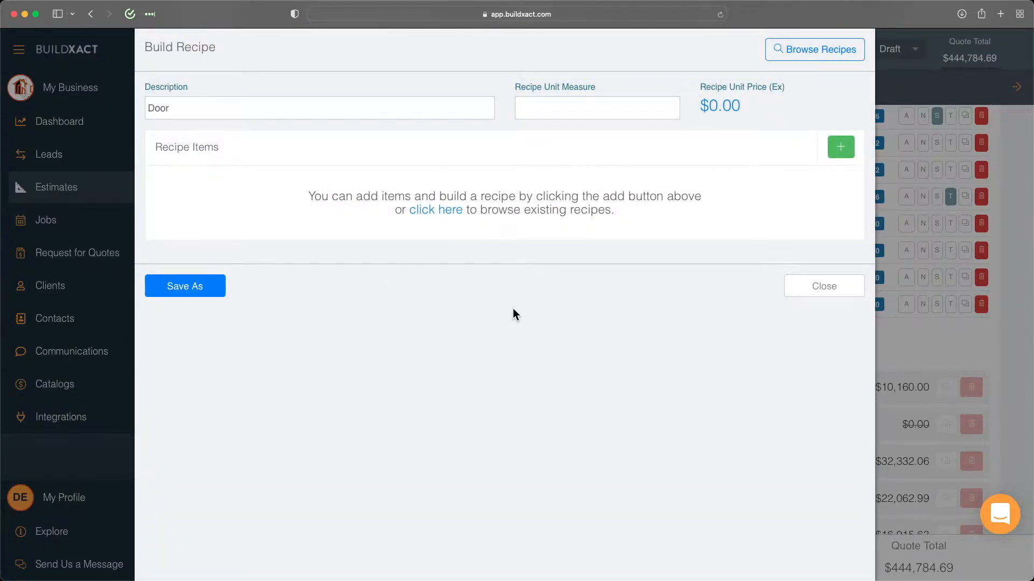
pyautogui.click(548, 105)
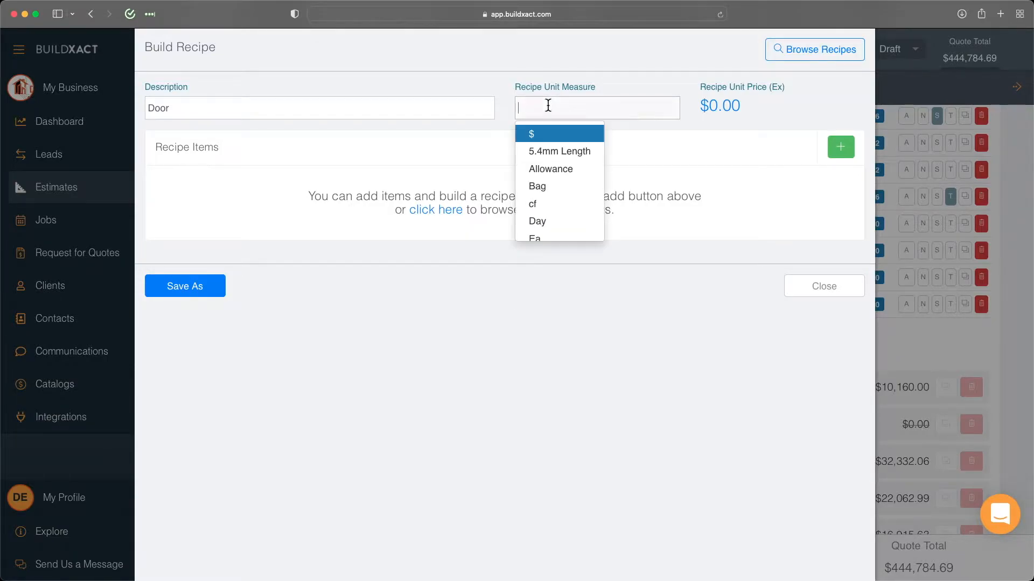
pyautogui.write('ea')
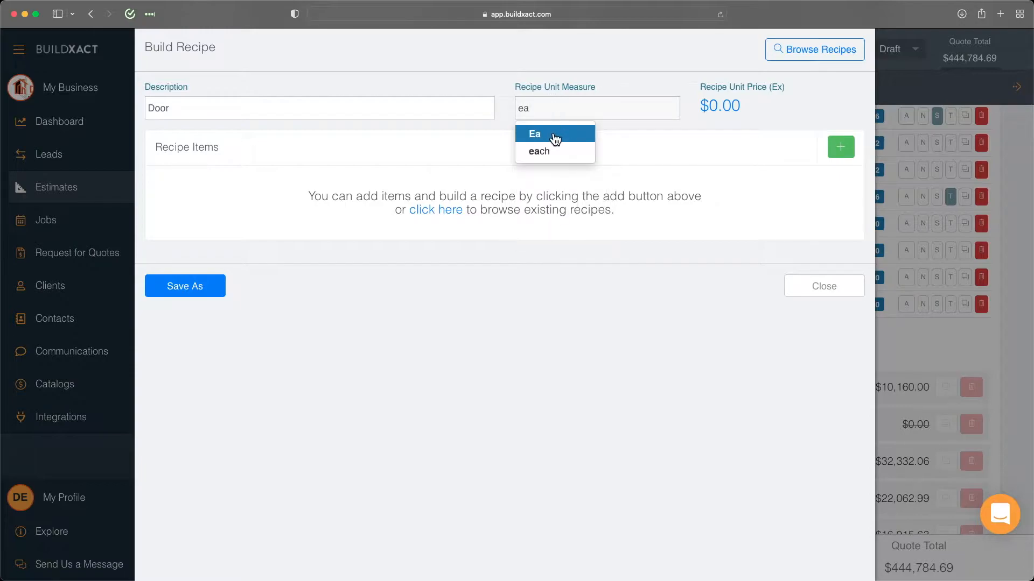
pyautogui.click(554, 133)
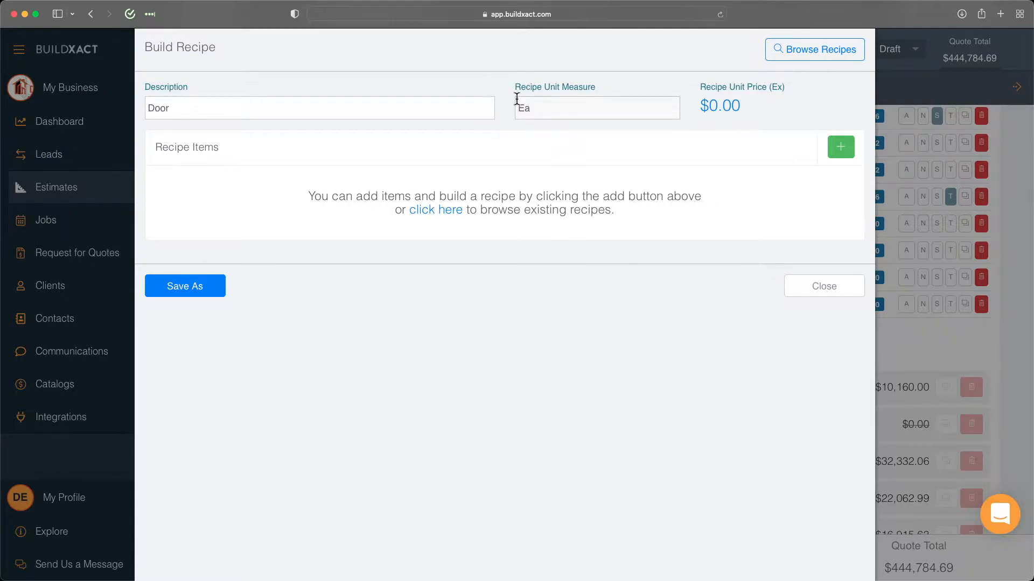
# Step: Add two recipe items, naming the first Door with a unit cost of $90
pyautogui.click(837, 149)
pyautogui.click(840, 152)
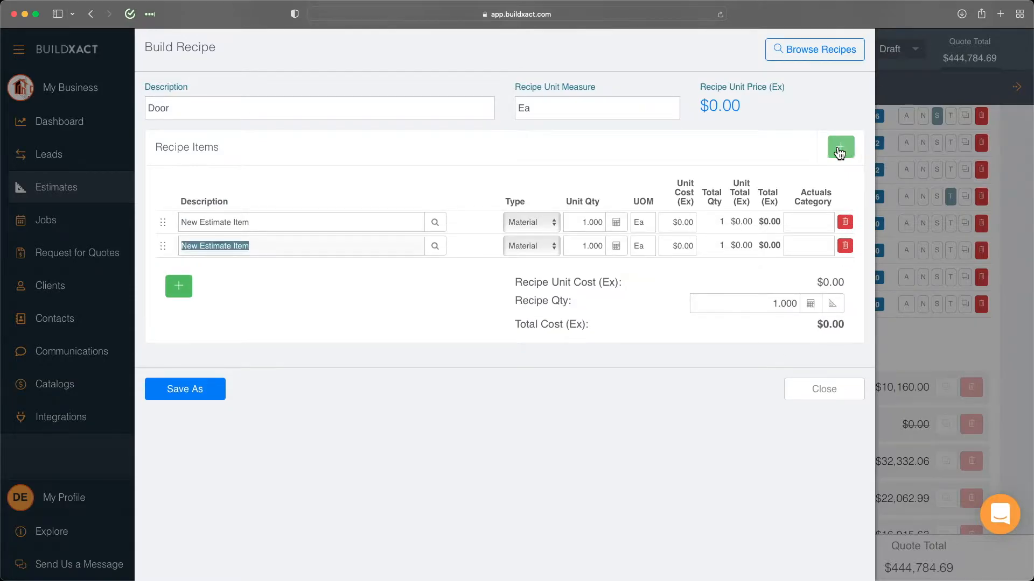
pyautogui.click(320, 221)
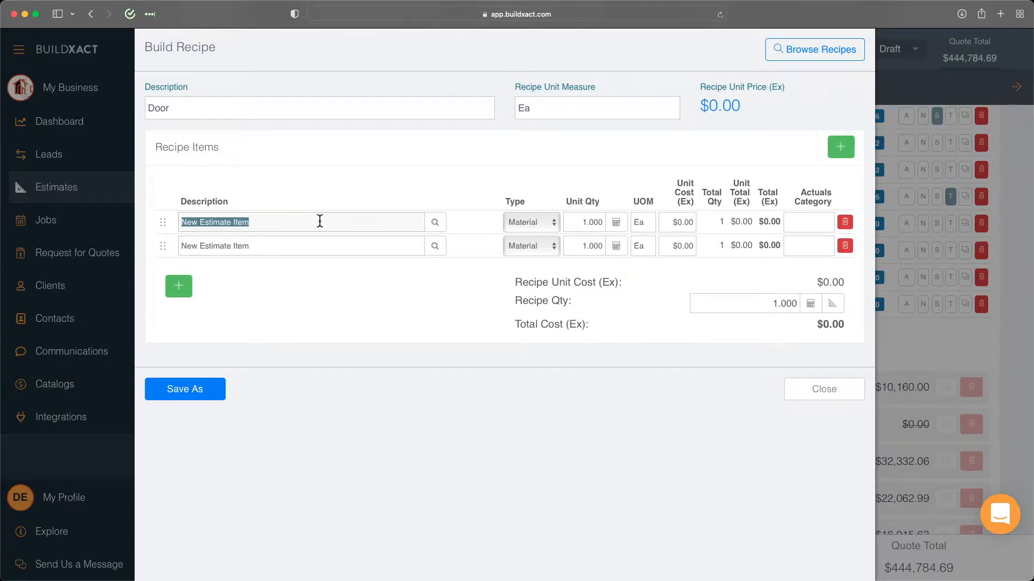
pyautogui.write('Door')
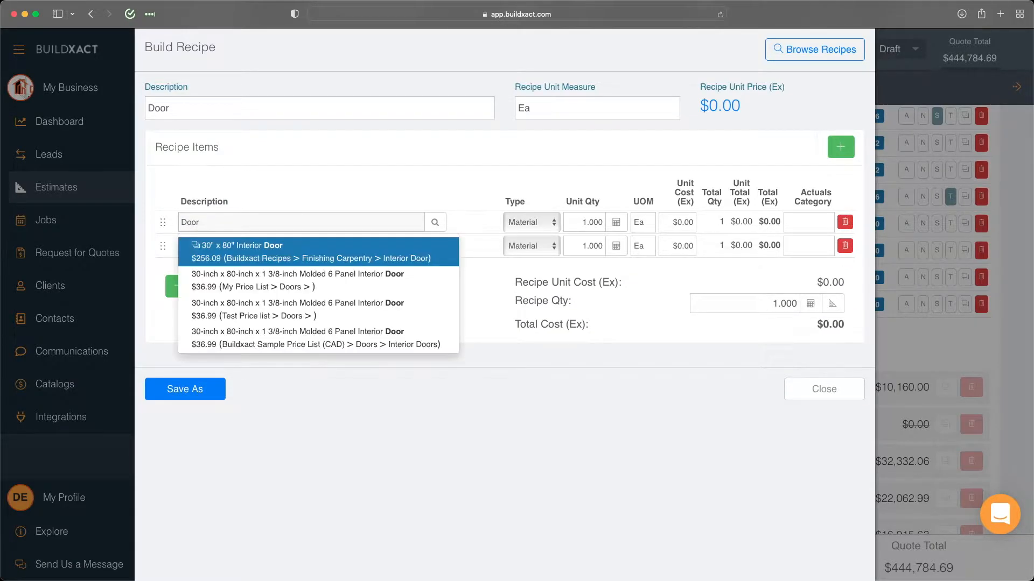
pyautogui.click(585, 161)
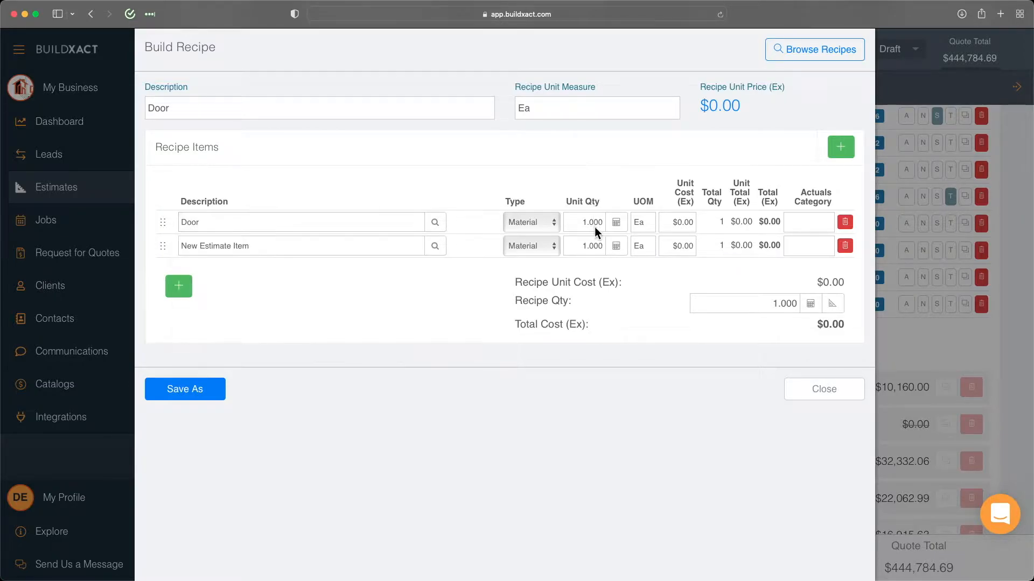
pyautogui.click(686, 222)
pyautogui.write('90')
# Step: Name the second recipe item Jamb and set its unit cost to $75
pyautogui.click(271, 246)
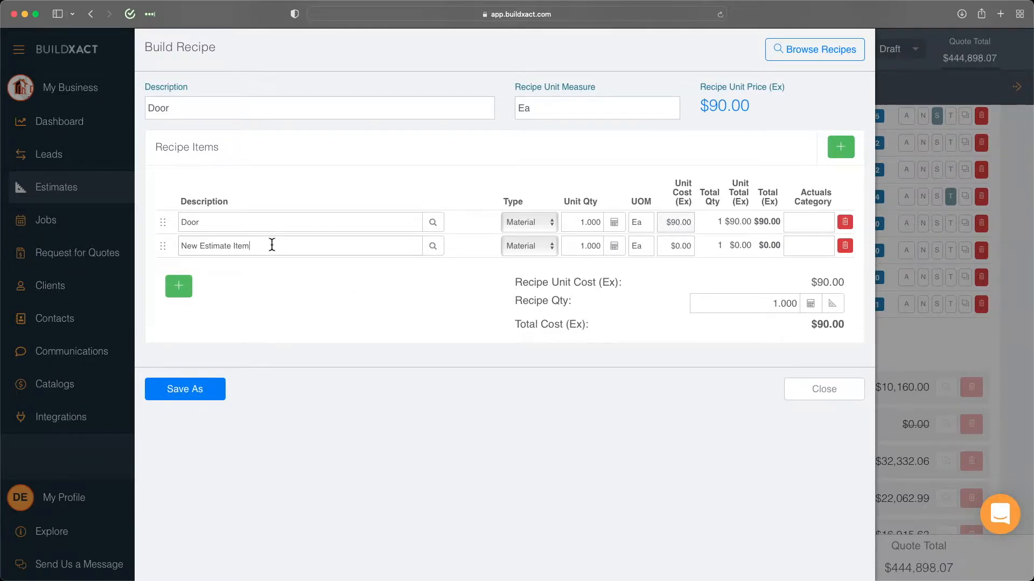
pyautogui.write('Jamb')
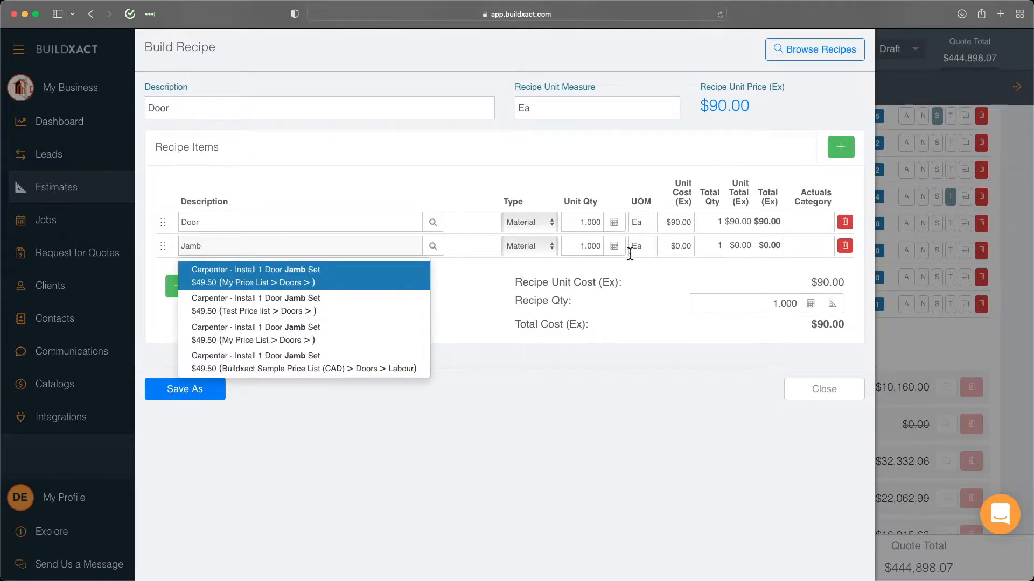
pyautogui.click(675, 246)
pyautogui.write('75')
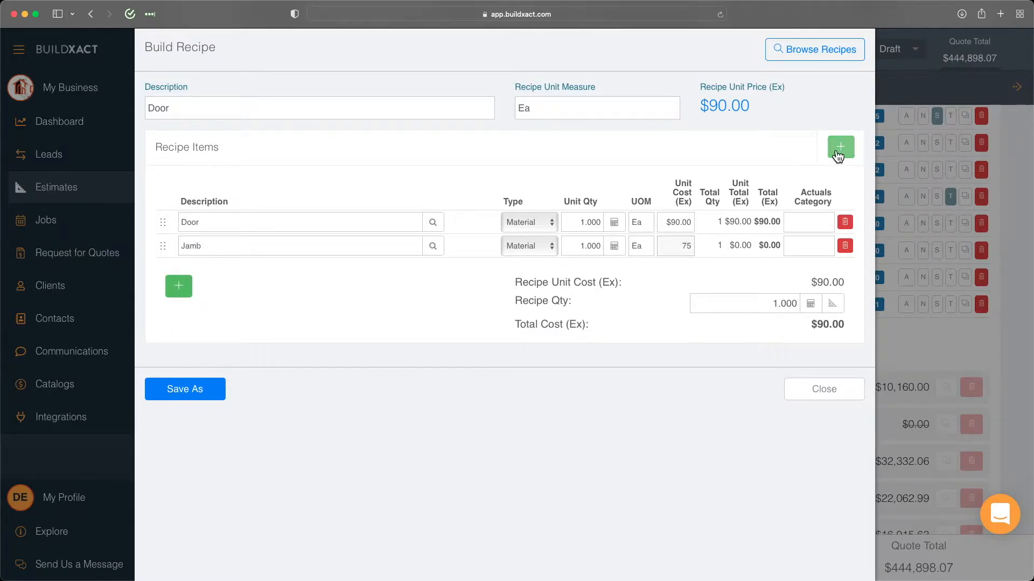
# Step: Add a Hinges recipe item with a unit quantity of 3 and a unit cost of $5
pyautogui.click(354, 285)
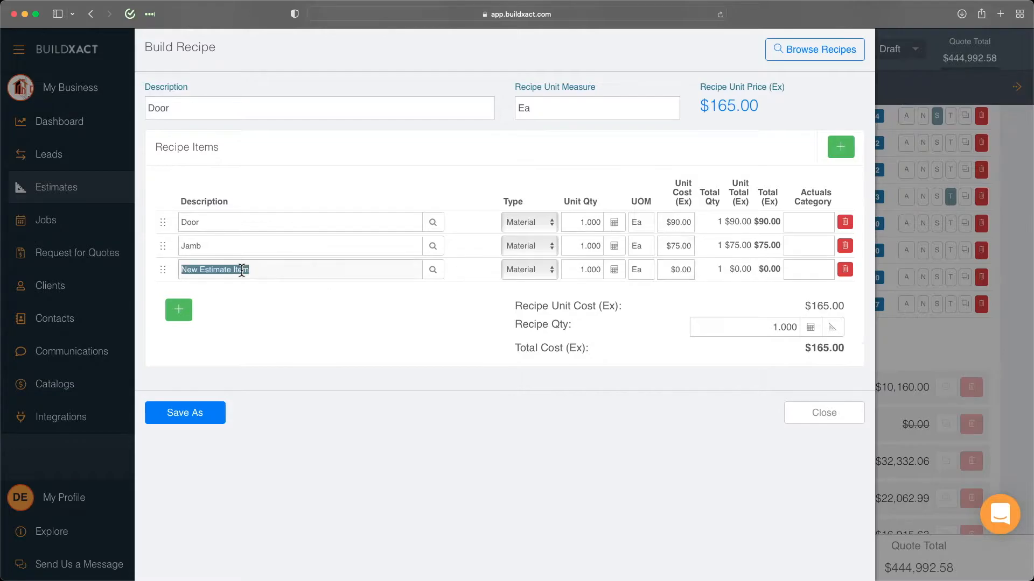
pyautogui.write('Hinges')
pyautogui.click(602, 269)
pyautogui.write('3')
pyautogui.click(678, 268)
pyautogui.write('5')
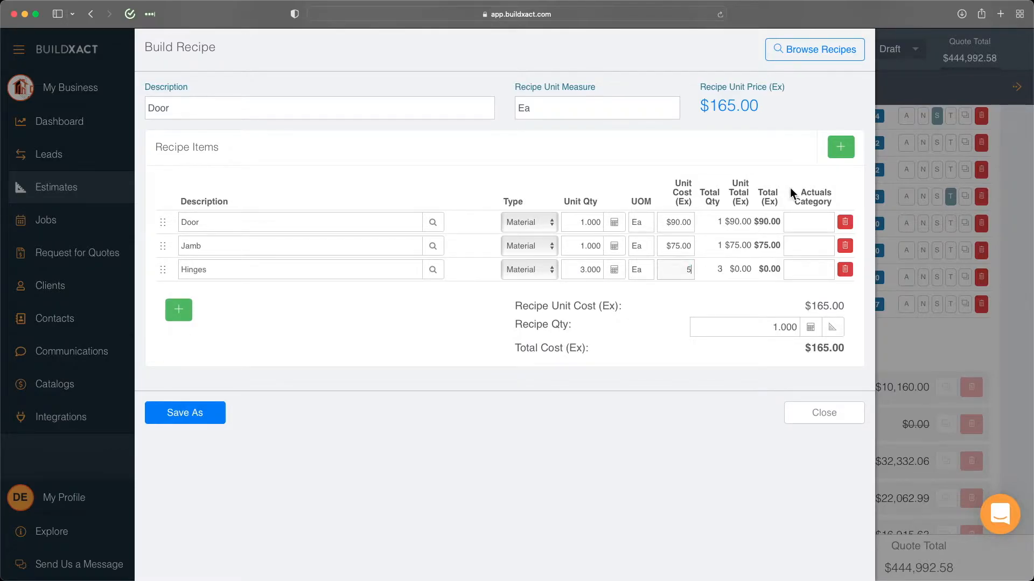
# Step: Add a Moulding recipe item with a unit quantity of 33', unit of measure lf and unit cost $1.21
pyautogui.click(841, 147)
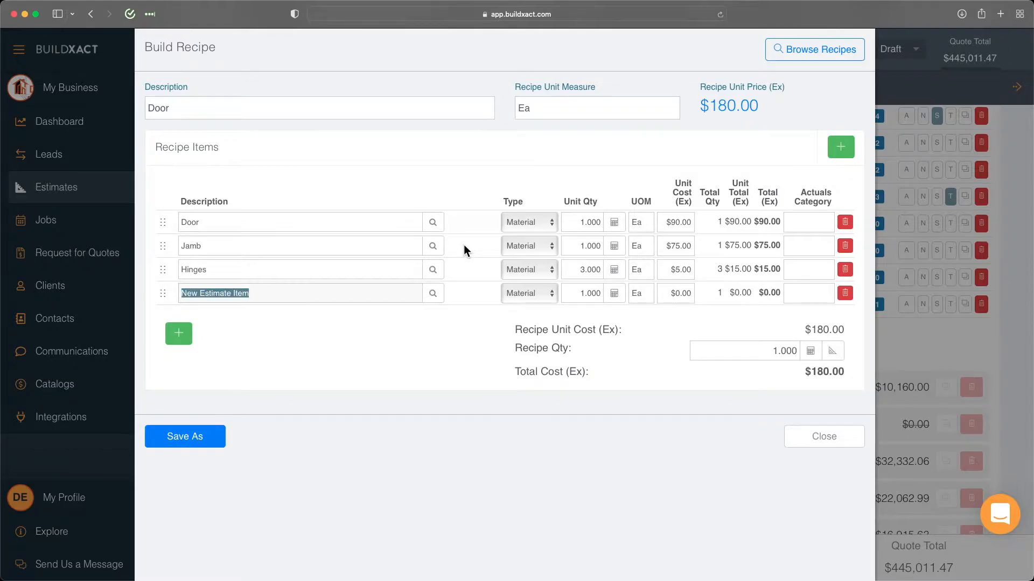
pyautogui.write('Moulding')
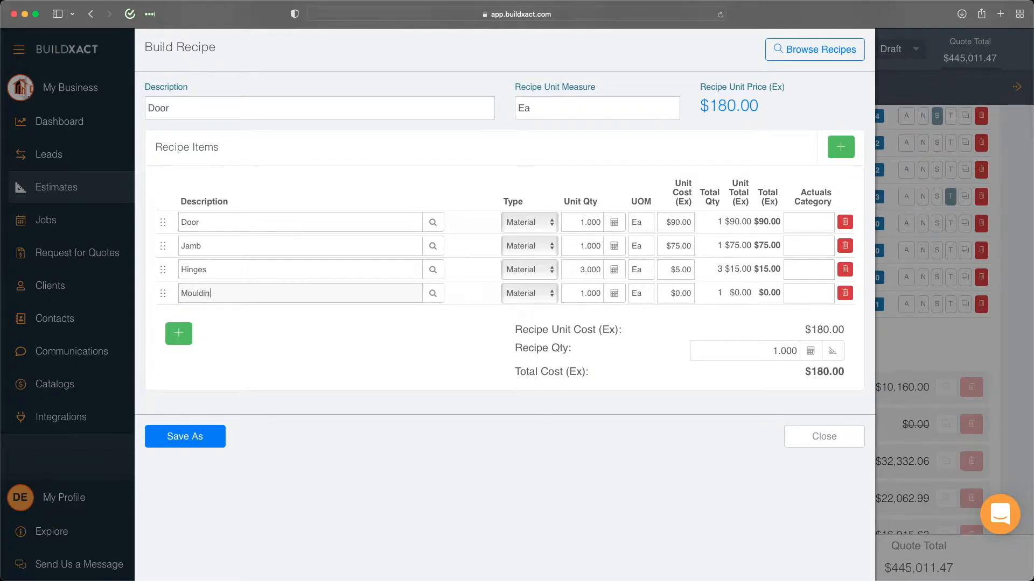
pyautogui.click(595, 294)
pyautogui.write("33'")
pyautogui.press('Tab')
pyautogui.press('Tab')
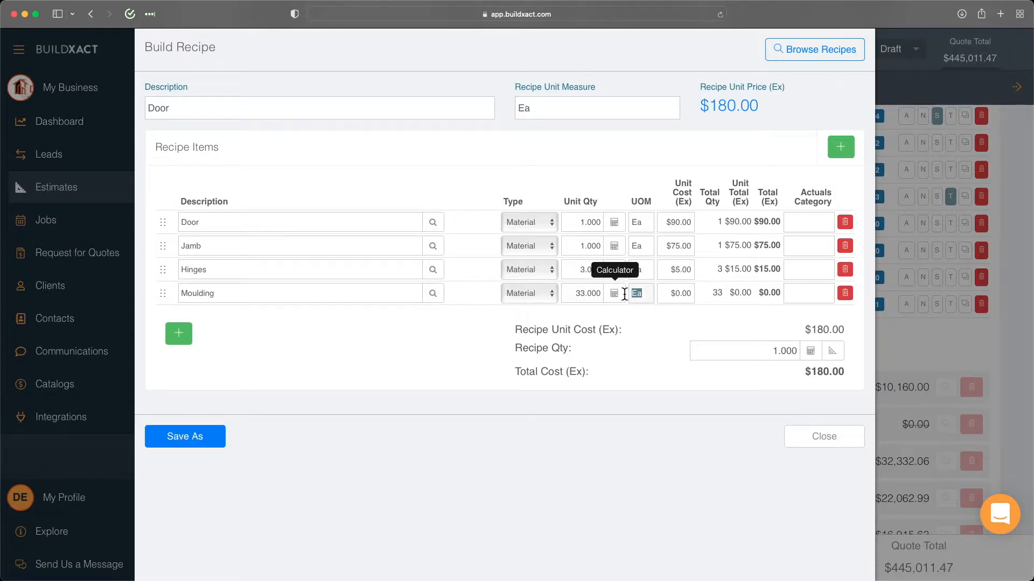
pyautogui.write('lf')
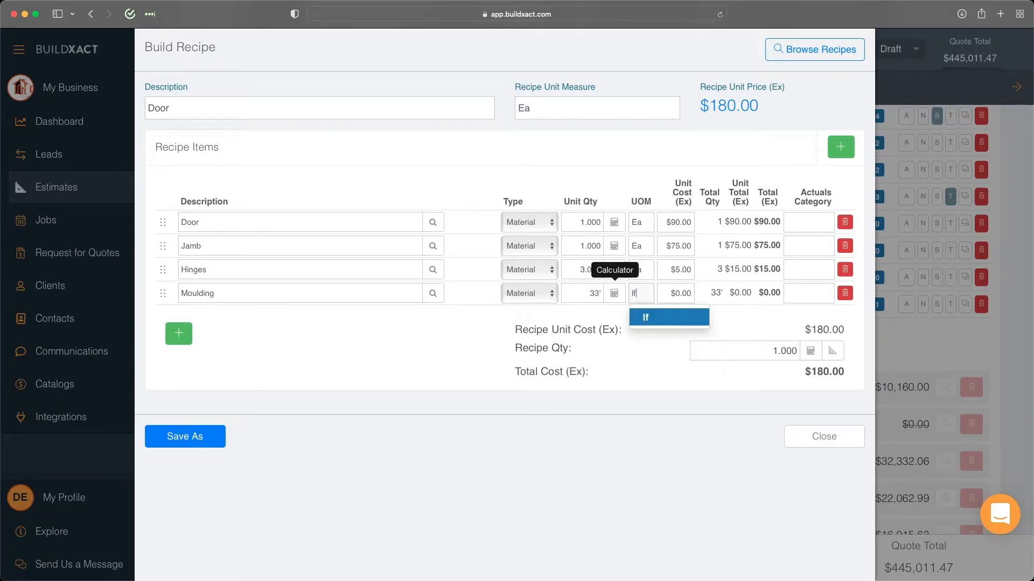
pyautogui.click(662, 321)
pyautogui.click(686, 293)
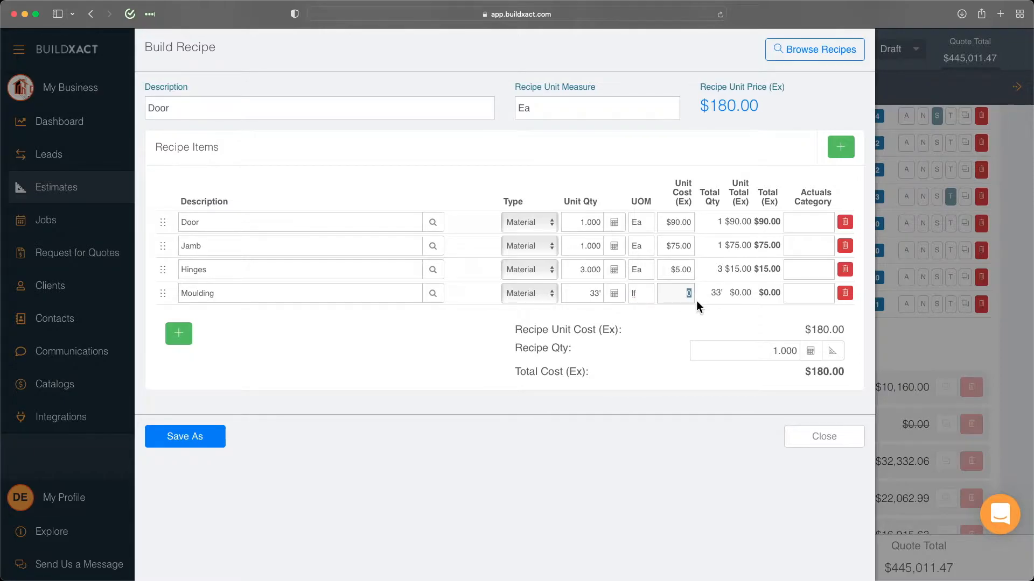
pyautogui.write('1.21')
# Step: Add a Labor recipe item with a unit quantity of 0.5, unit of measure hour and unit cost $37
pyautogui.click(183, 335)
pyautogui.write('Labor')
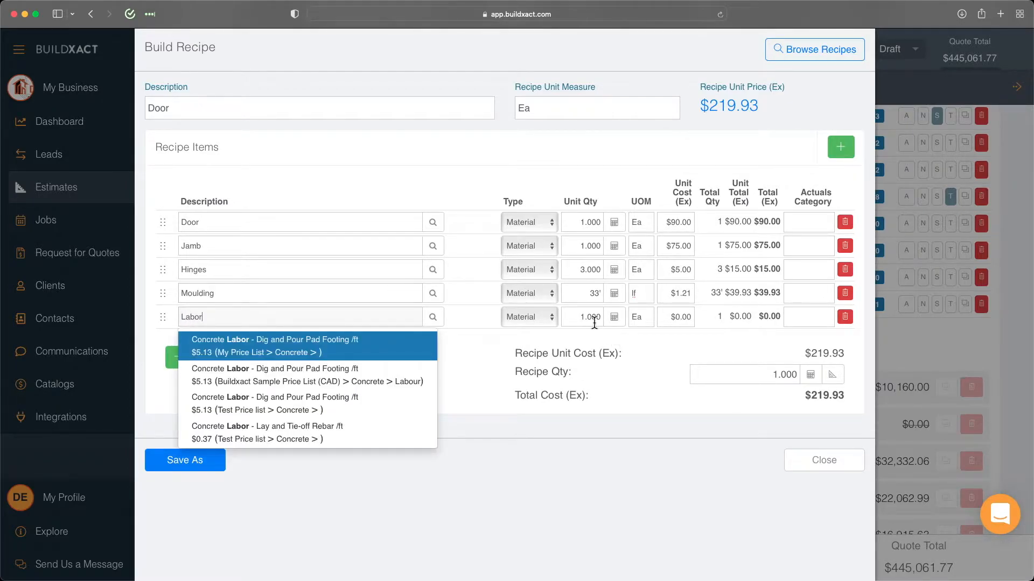
pyautogui.click(591, 317)
pyautogui.write('0.5')
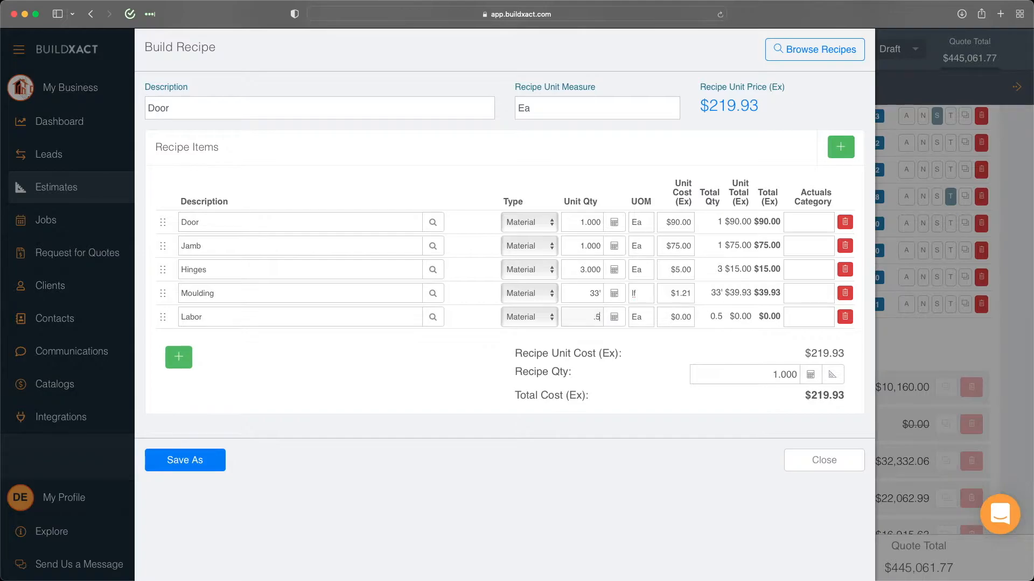
pyautogui.click(632, 317)
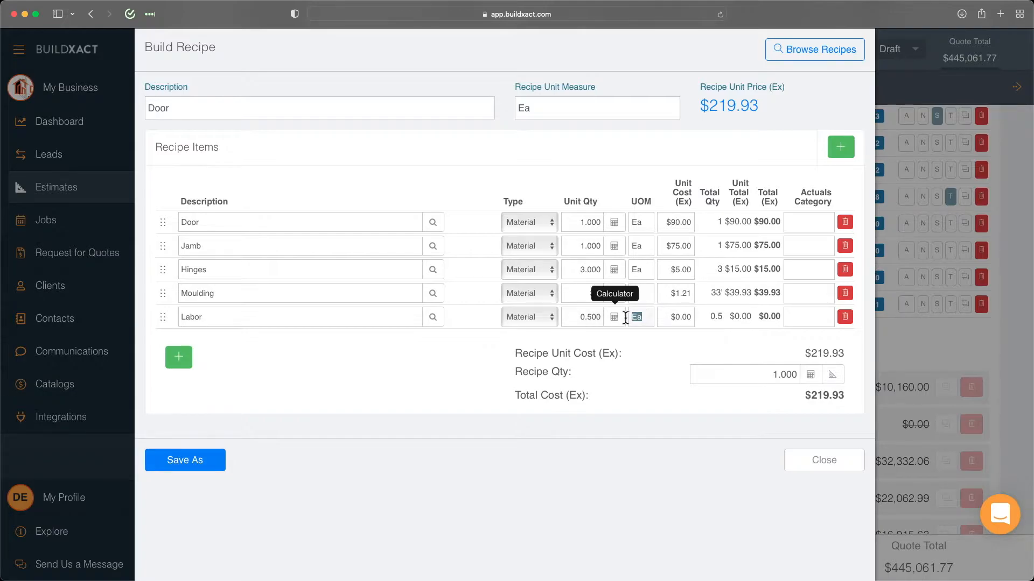
pyautogui.write('hour')
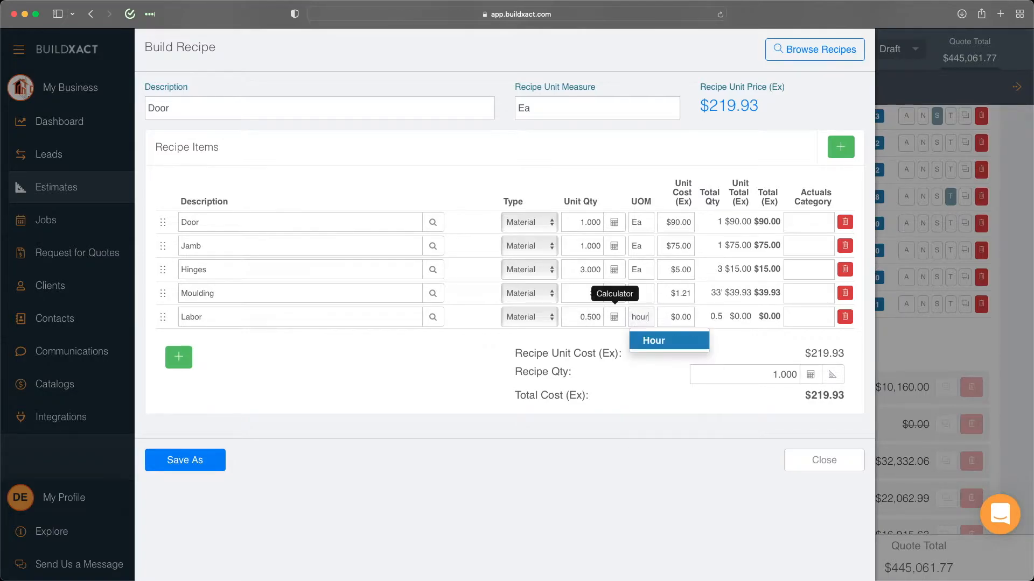
pyautogui.click(685, 317)
pyautogui.press('BackSpace')
pyautogui.write('37')
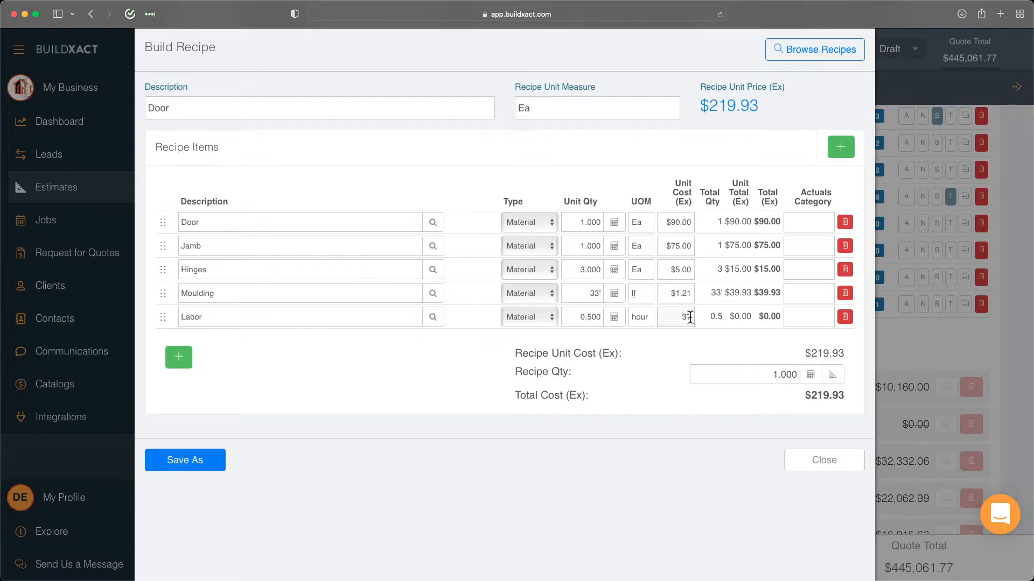
pyautogui.click(721, 325)
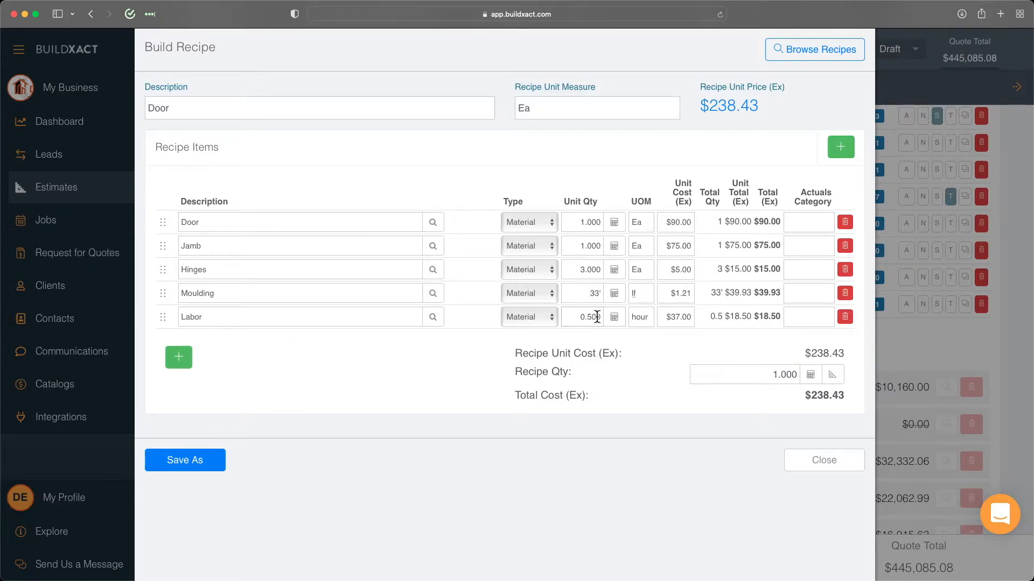
# Step: Take off a recipe quantity of 5 by marking doors on the First floor plan, and accept and save the take-off
pyautogui.click(834, 378)
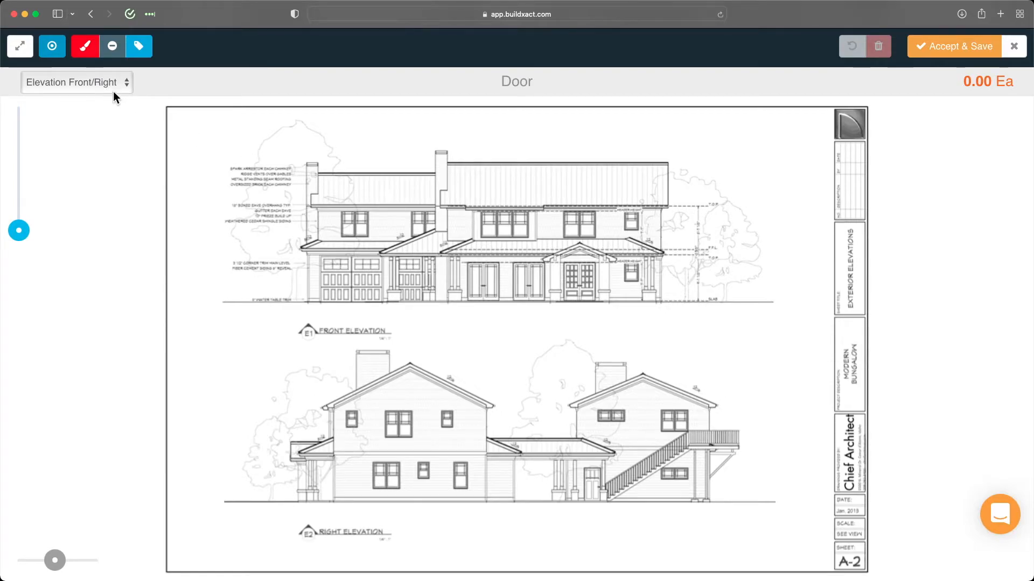
pyautogui.click(112, 85)
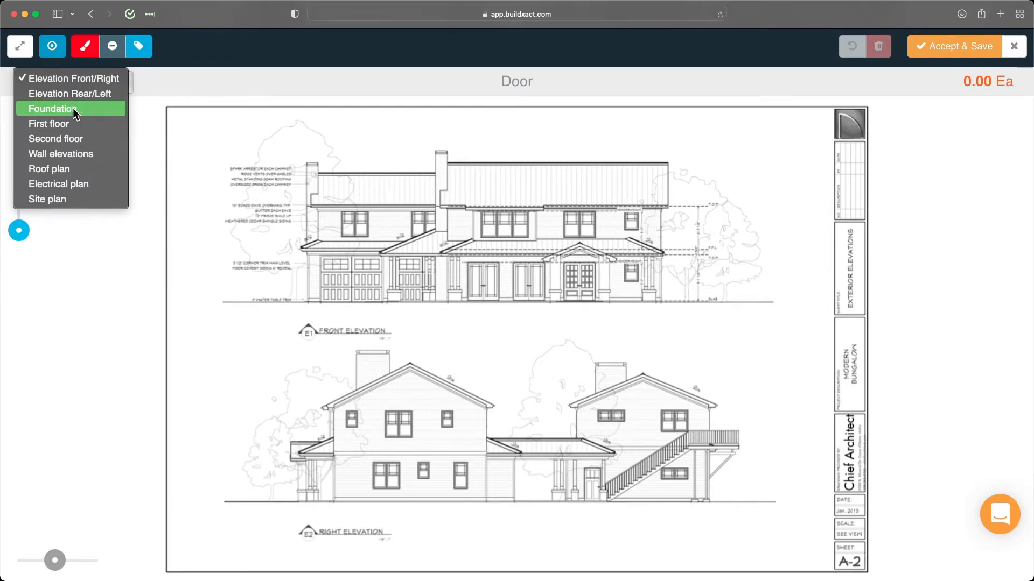
pyautogui.click(49, 123)
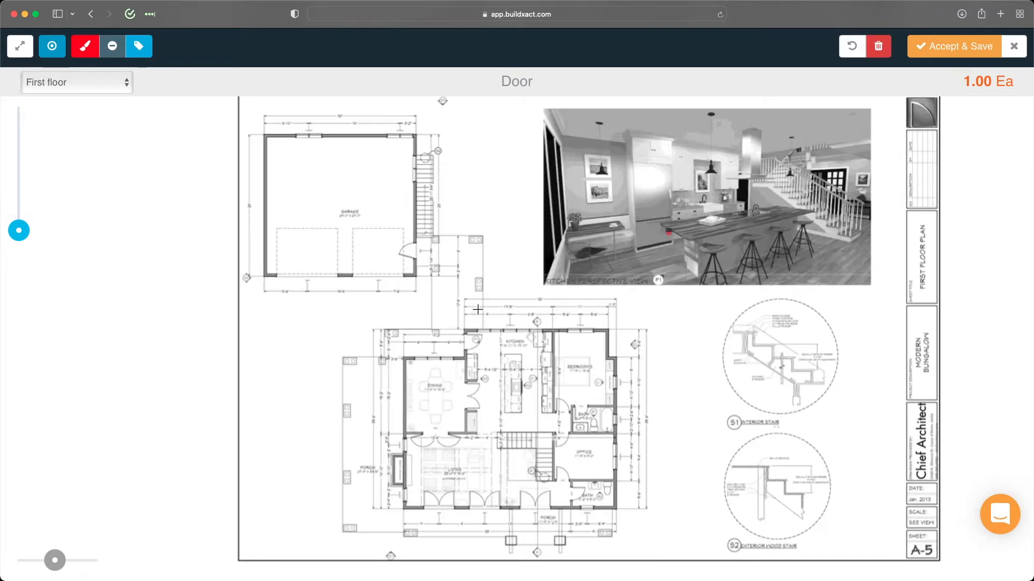
pyautogui.click(466, 341)
pyautogui.click(561, 409)
pyautogui.click(561, 434)
pyautogui.click(471, 413)
pyautogui.click(949, 54)
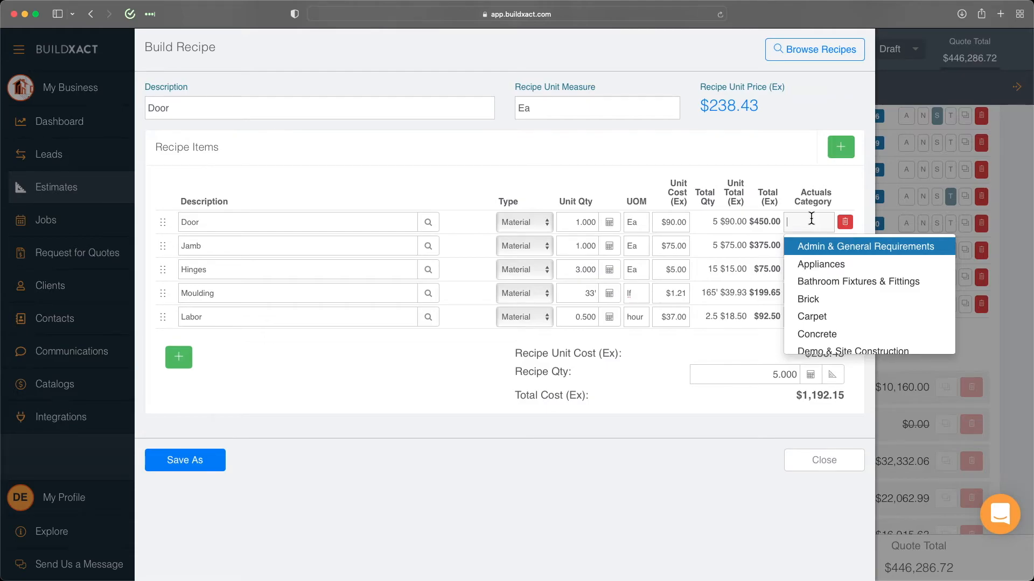
# Step: Assign the Door recipe item to the Kitchen and Bathroom Woodwork actuals category
pyautogui.scroll(-3, 840, 312)
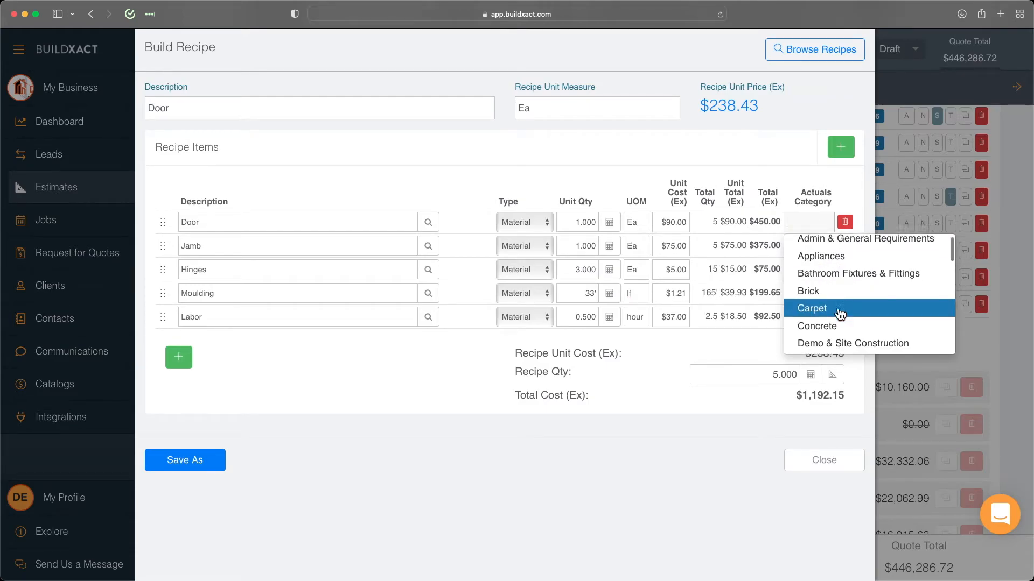
pyautogui.scroll(-5, 840, 315)
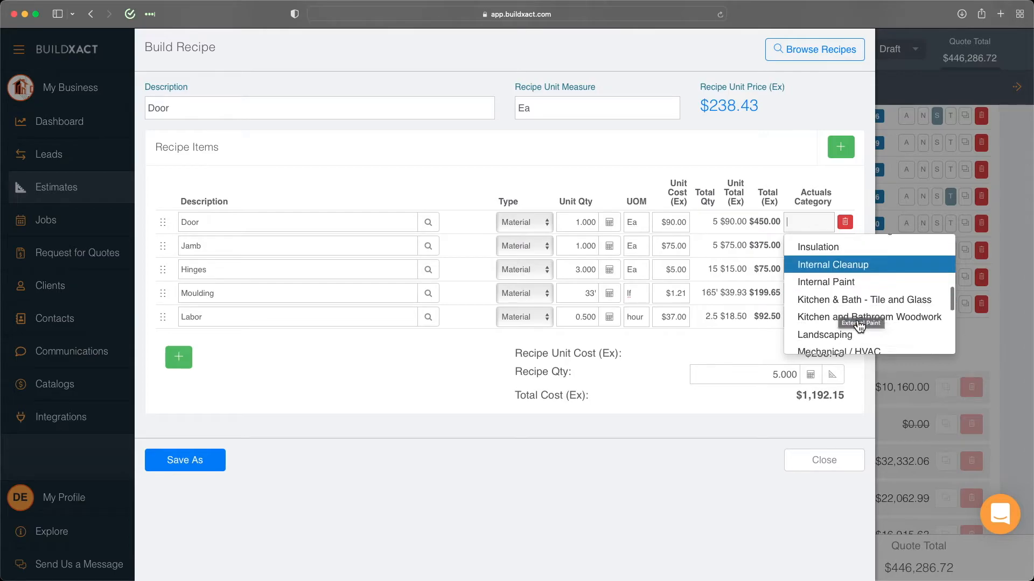
pyautogui.scroll(-5, 860, 327)
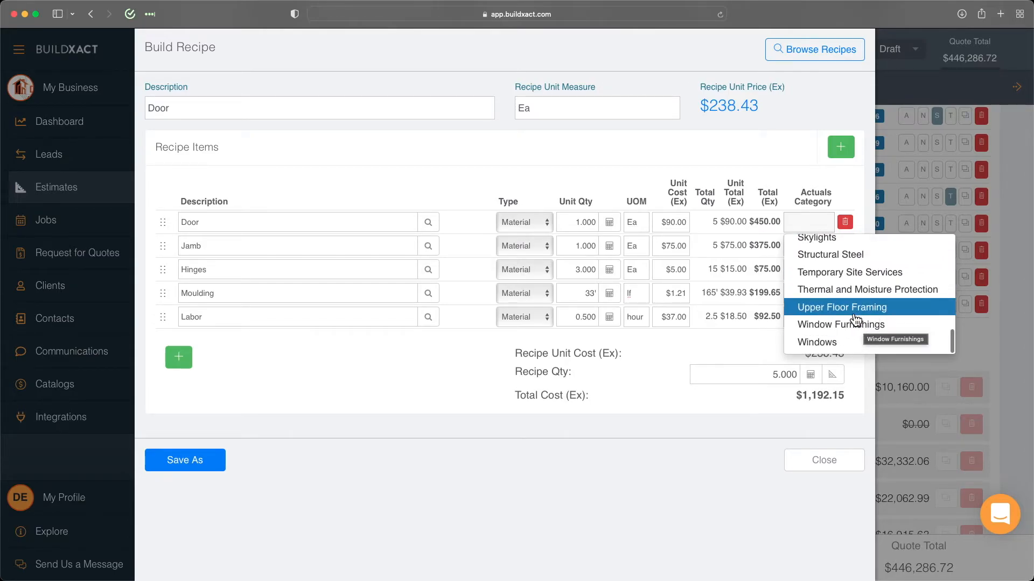
pyautogui.scroll(3, 854, 300)
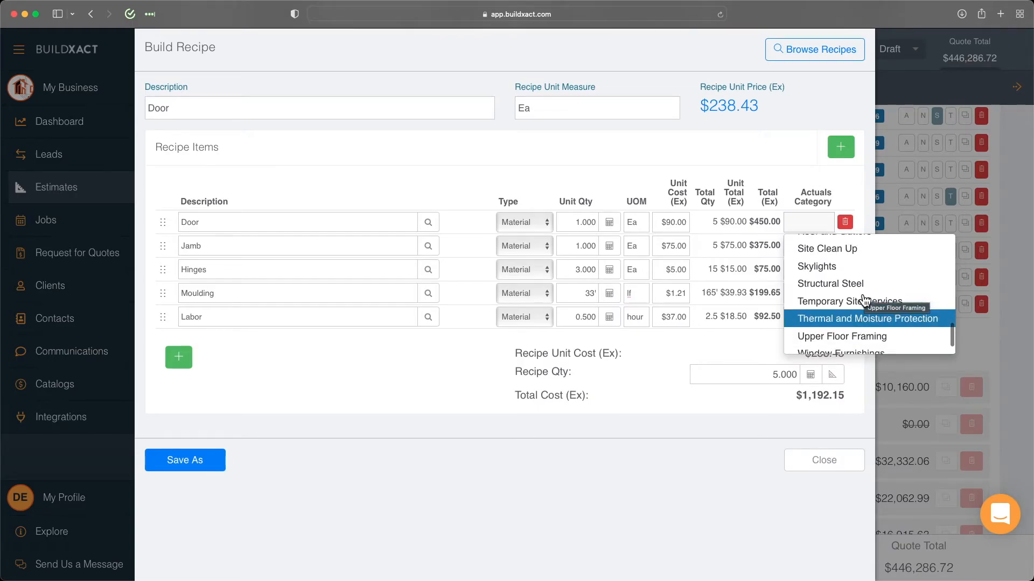
pyautogui.scroll(3, 858, 289)
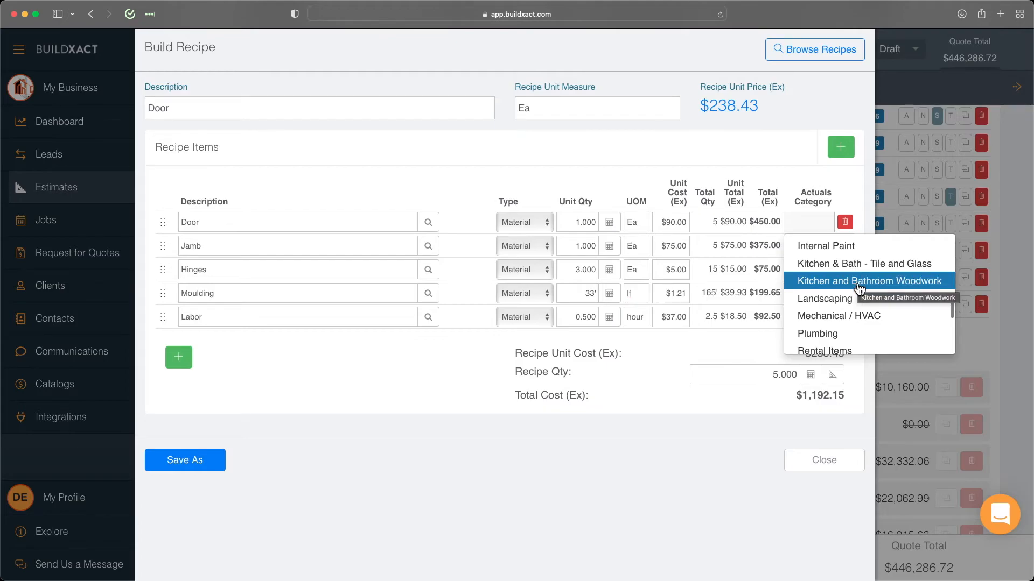
pyautogui.click(859, 289)
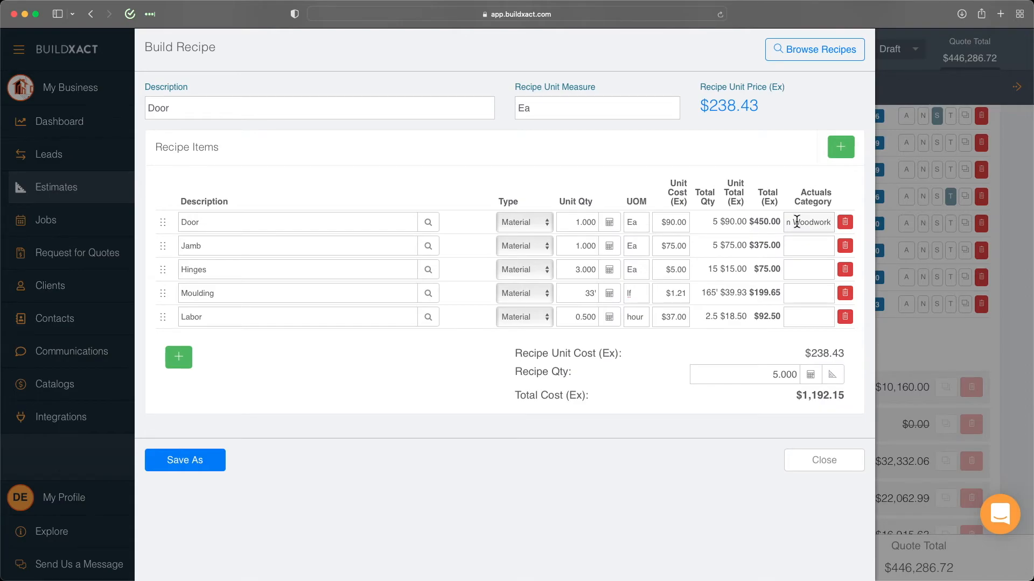
# Step: Save the Door recipe with unit measure Ea to the Doors and Windows recipe category, and close the recipe builder
pyautogui.click(830, 466)
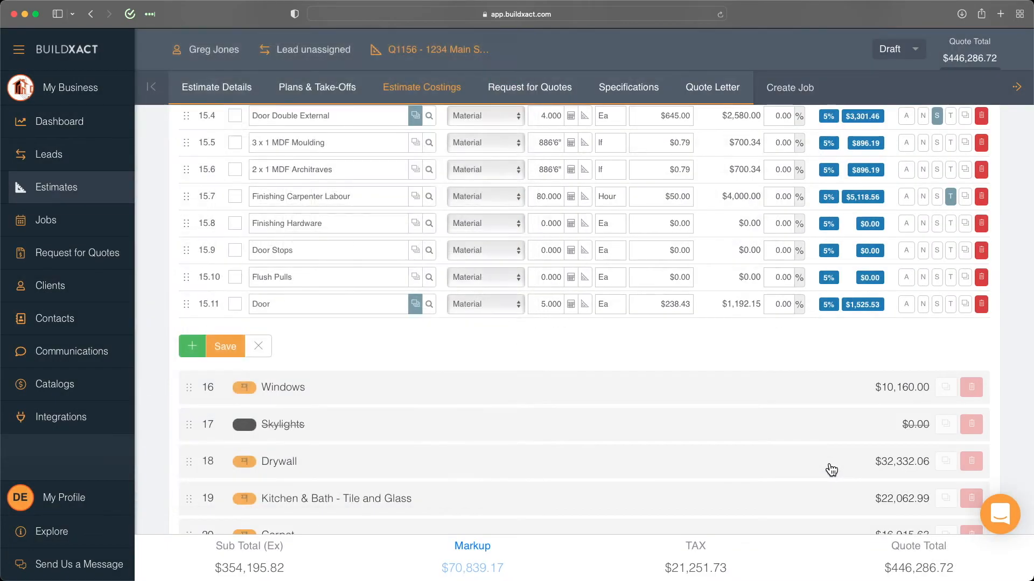
pyautogui.click(416, 305)
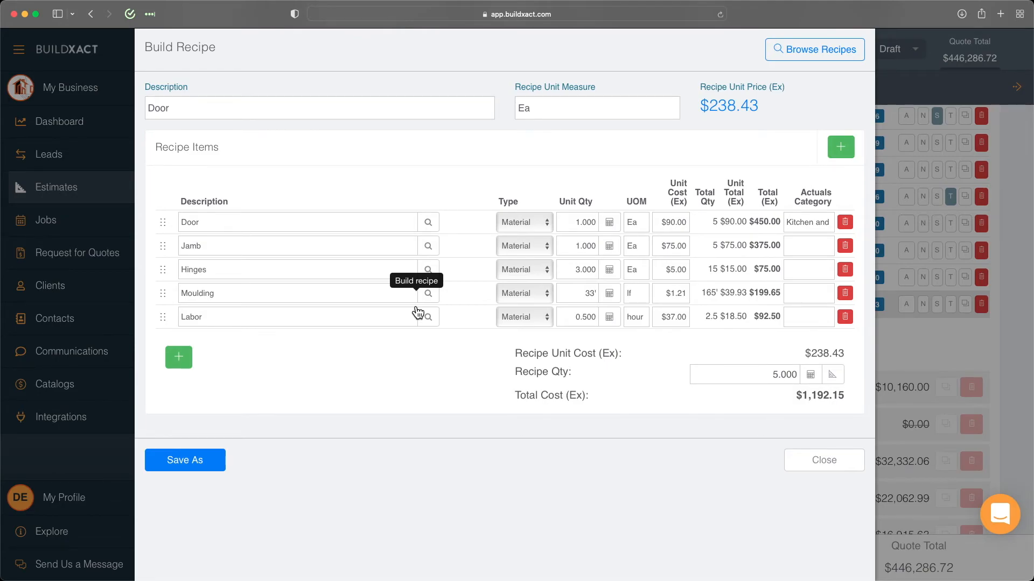
pyautogui.click(185, 462)
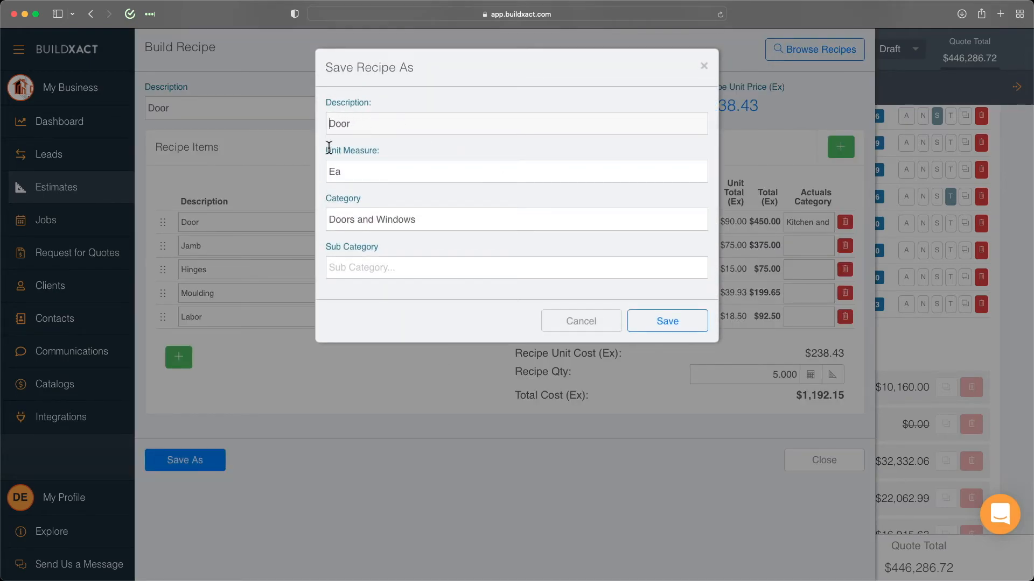
pyautogui.click(691, 328)
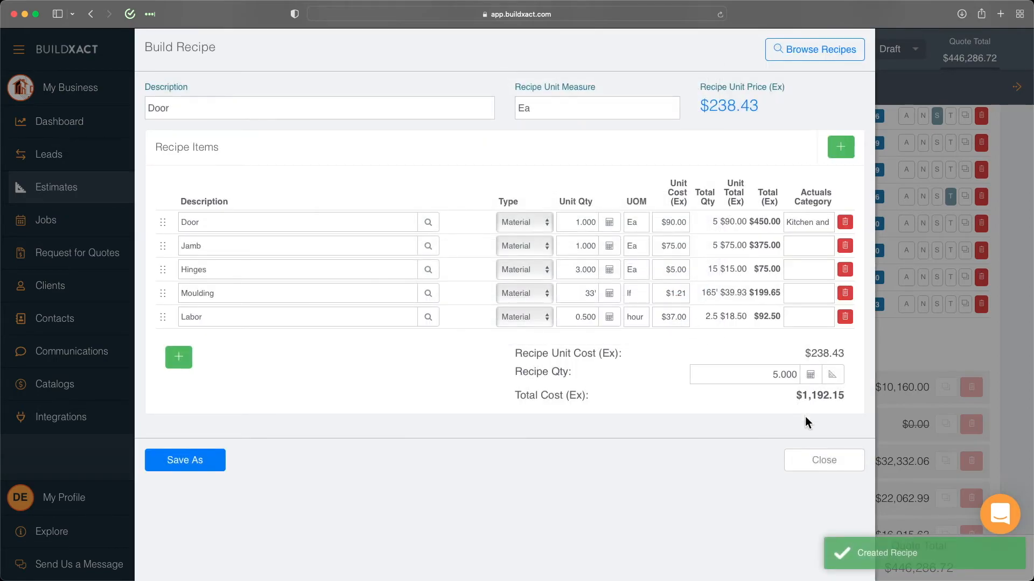
pyautogui.click(819, 460)
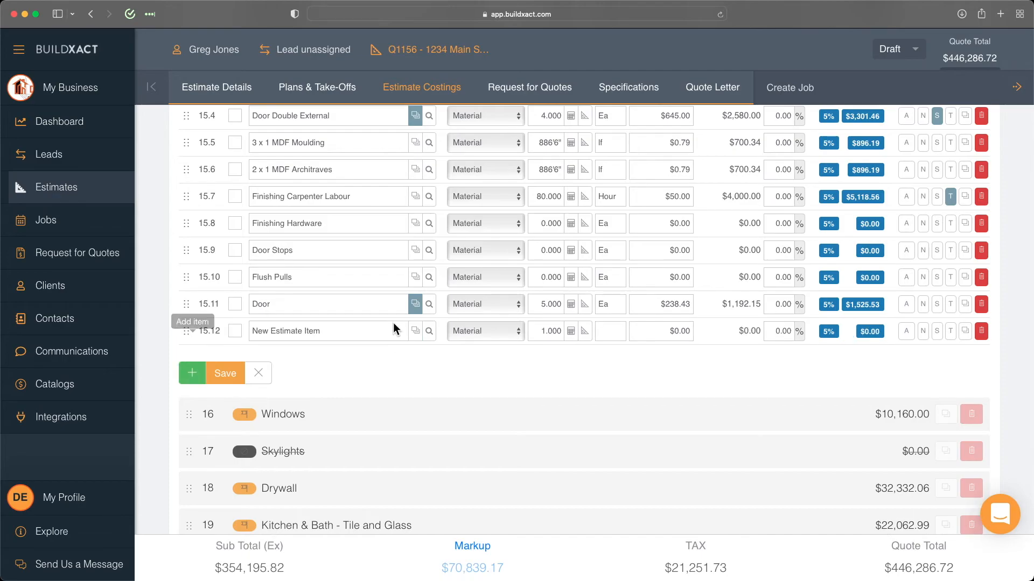
# Step: Load the saved Door recipe from the Doors and Windows category of My Recipes into New Estimate Item 15.12
pyautogui.click(417, 336)
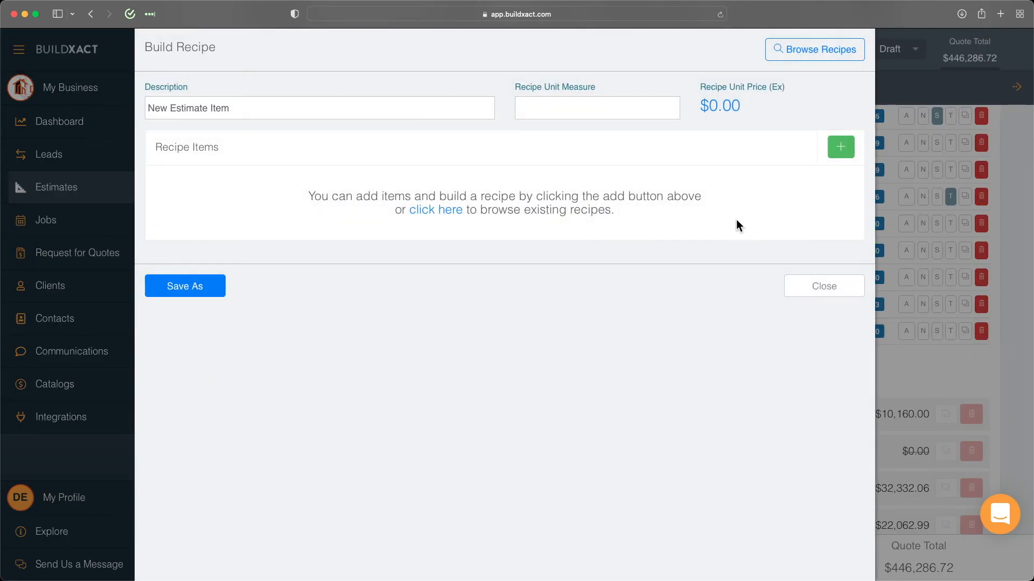
pyautogui.click(818, 50)
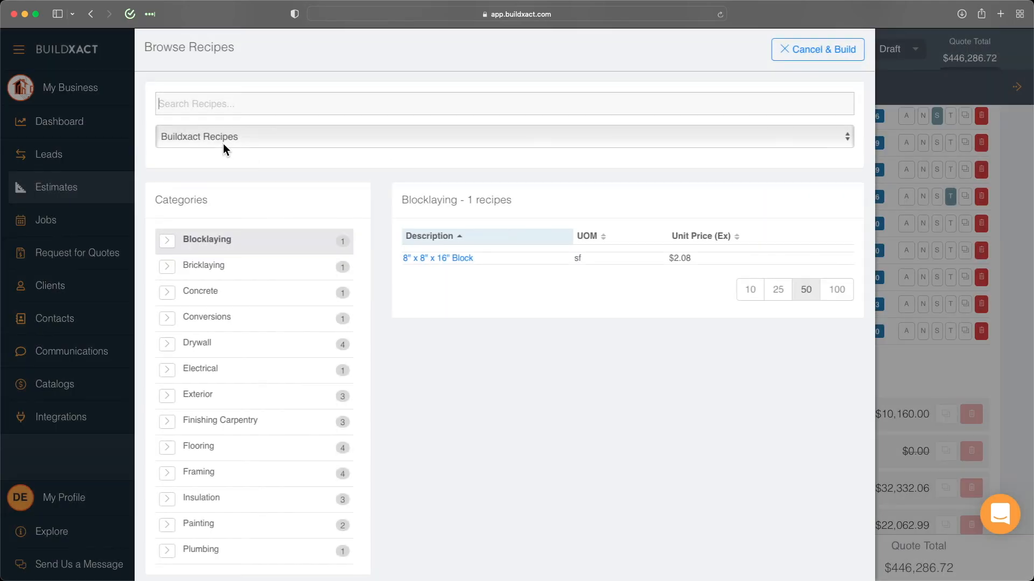
pyautogui.click(225, 140)
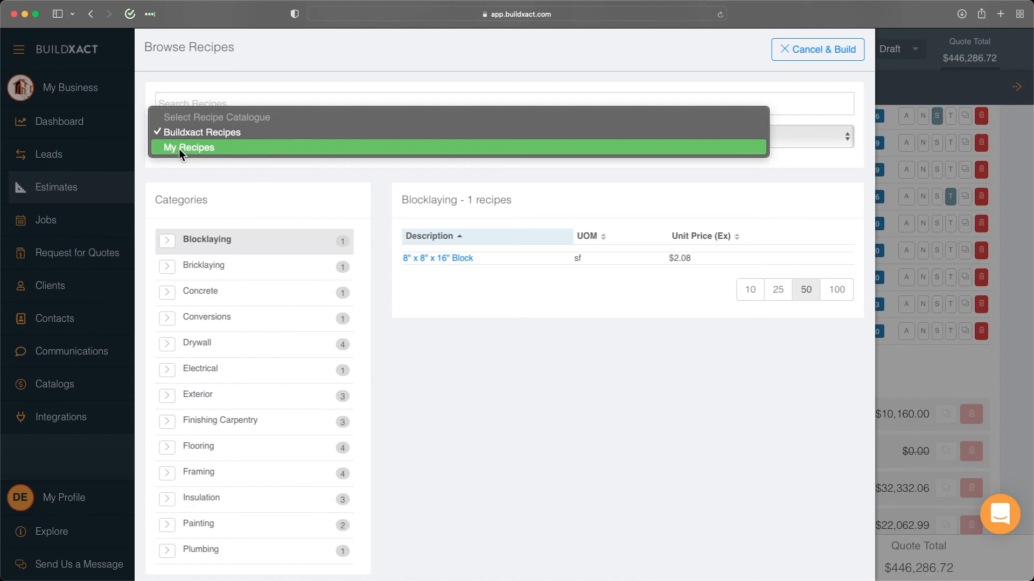
pyautogui.click(205, 134)
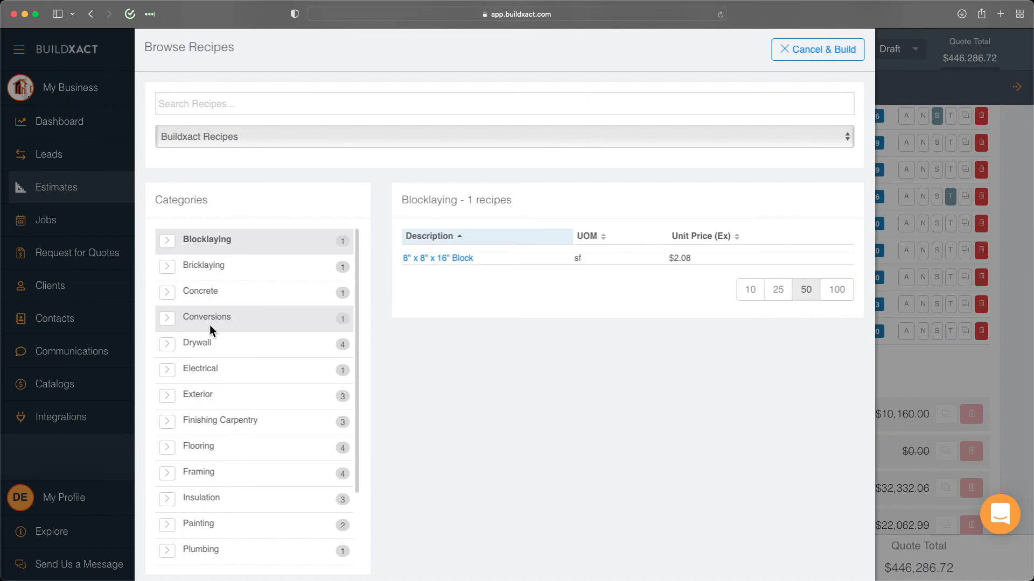
pyautogui.click(227, 140)
pyautogui.click(213, 153)
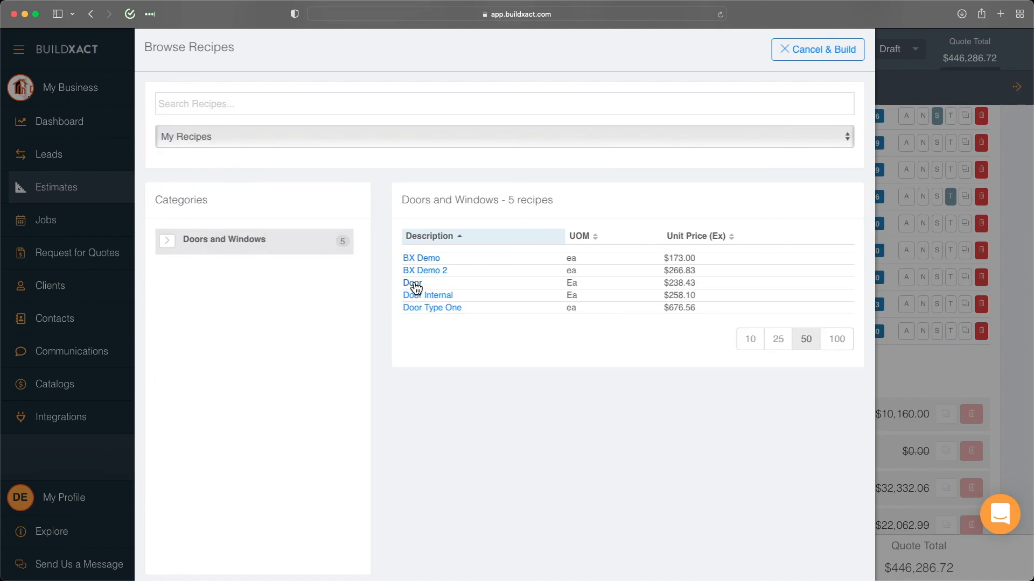
pyautogui.click(412, 284)
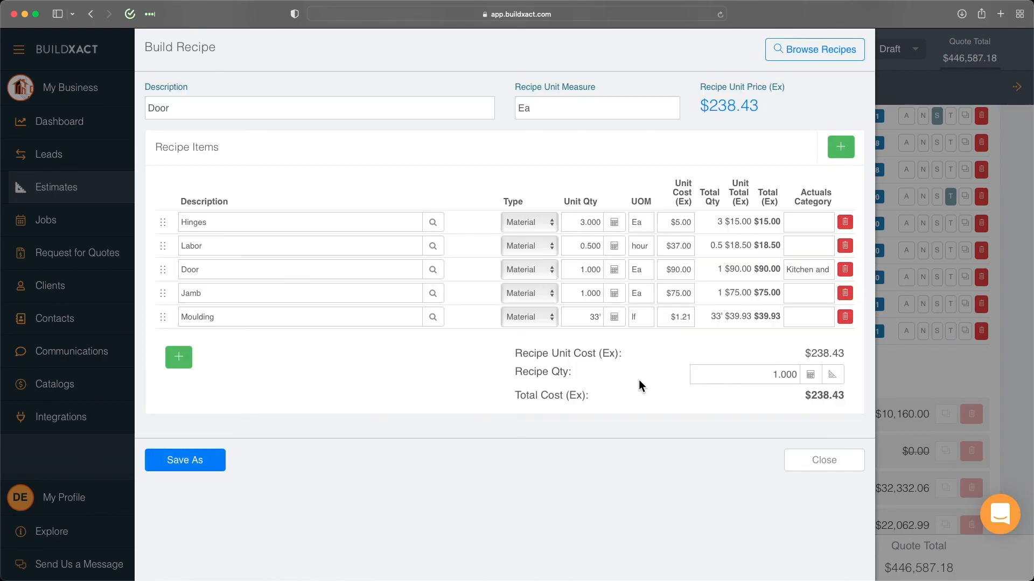